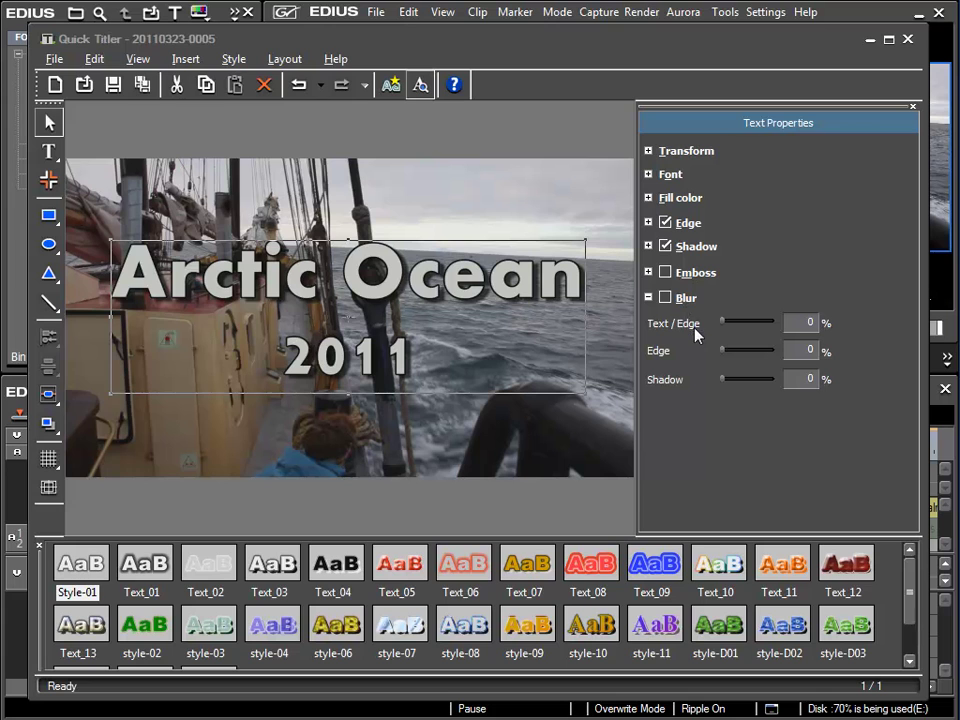
- Turn off the title's edge and shadow, and enable Blur with the Text/Edge amount at 70%
left_click(667, 225)
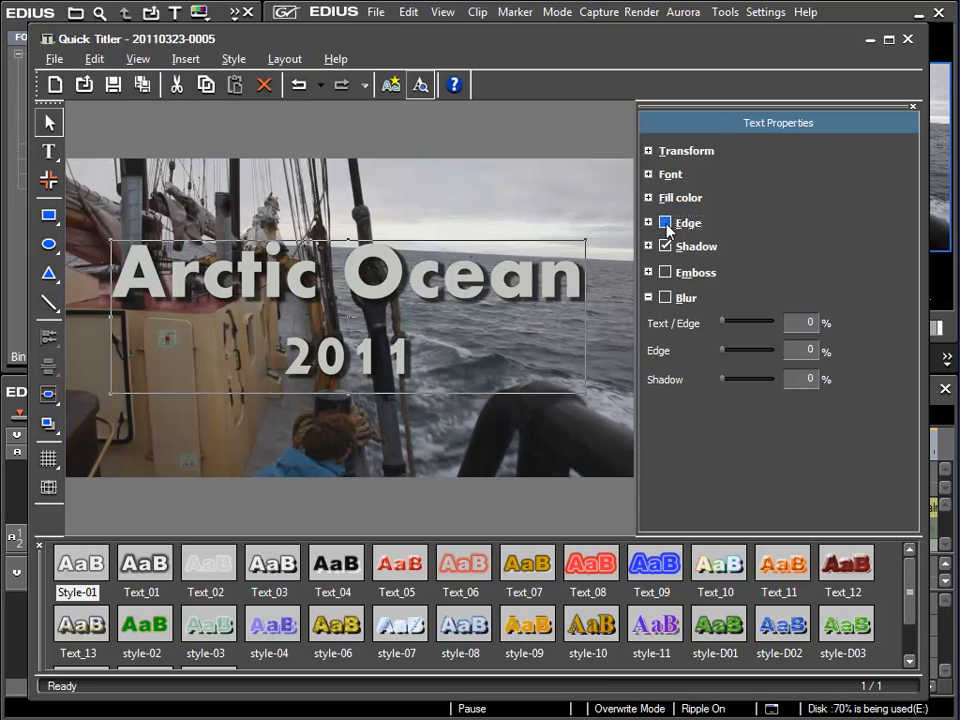
left_click(667, 247)
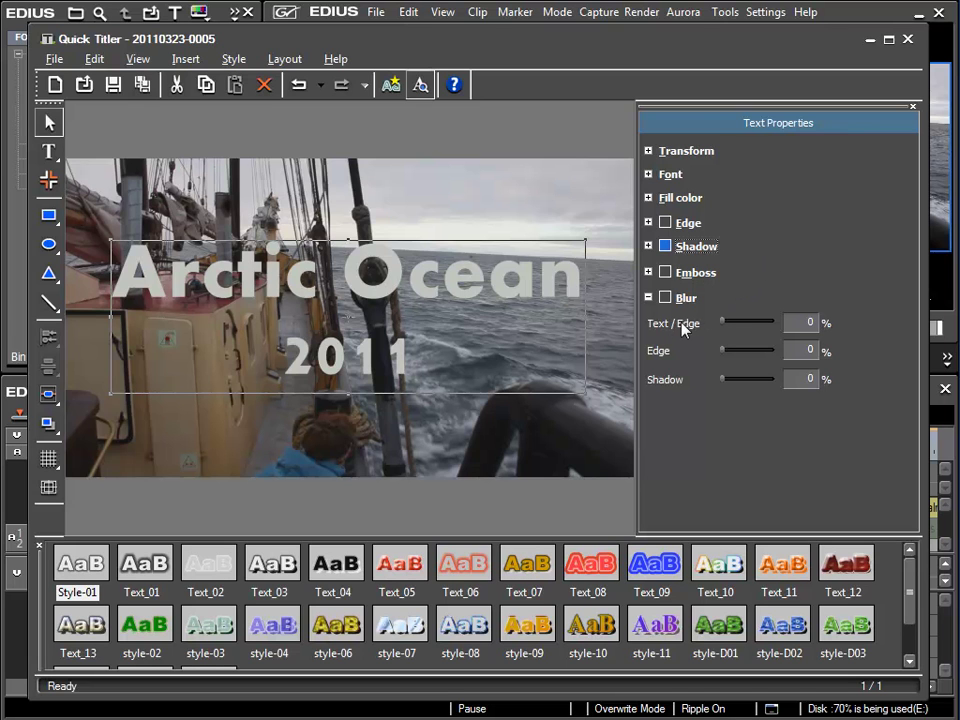
left_click_drag(723, 323, 745, 327)
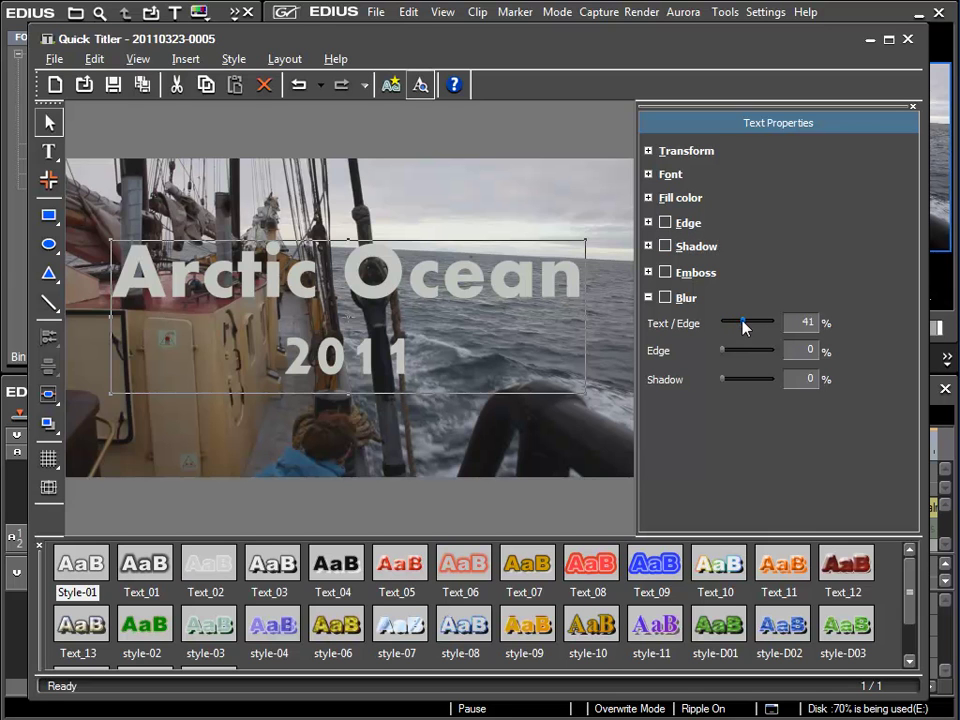
left_click(667, 299)
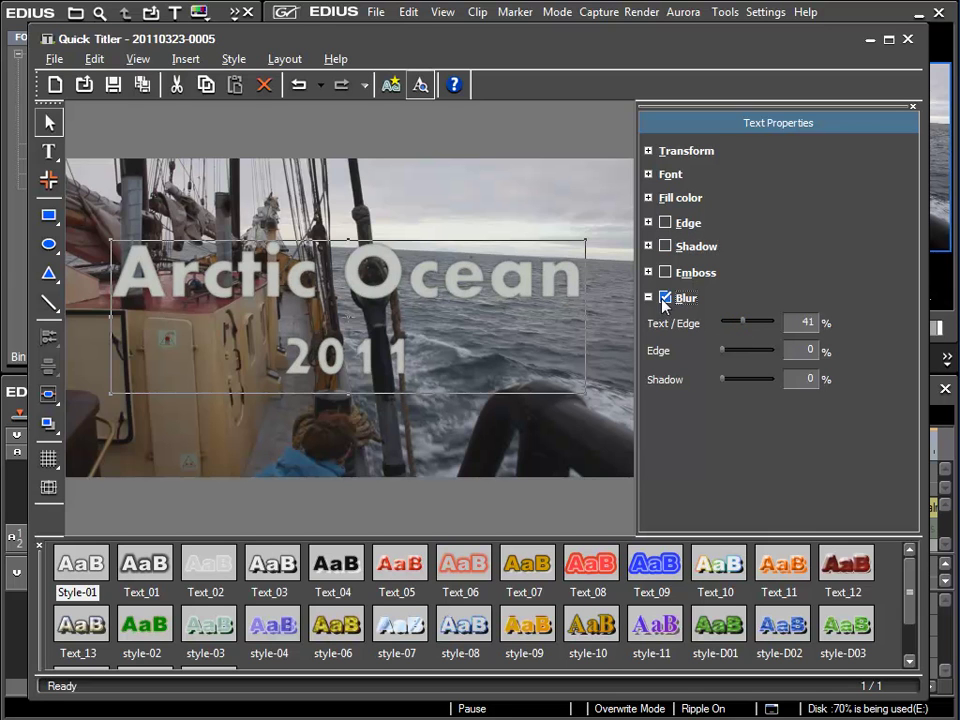
left_click_drag(743, 321, 757, 330)
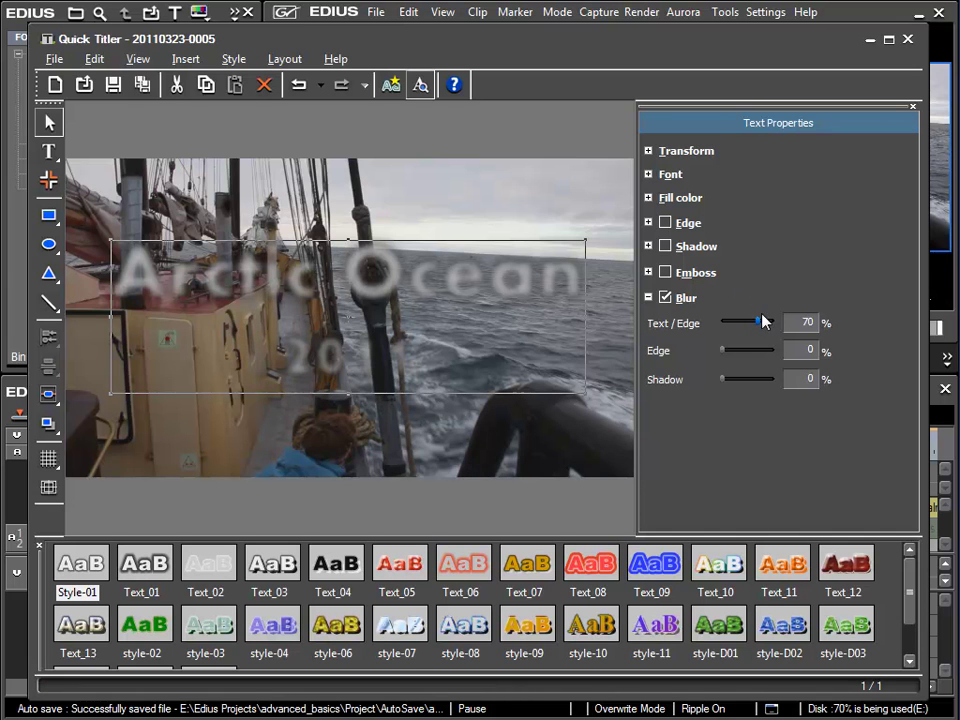
- Reset the title's Text/Edge blur to 0%
left_click_drag(756, 320, 717, 320)
double_click(806, 324)
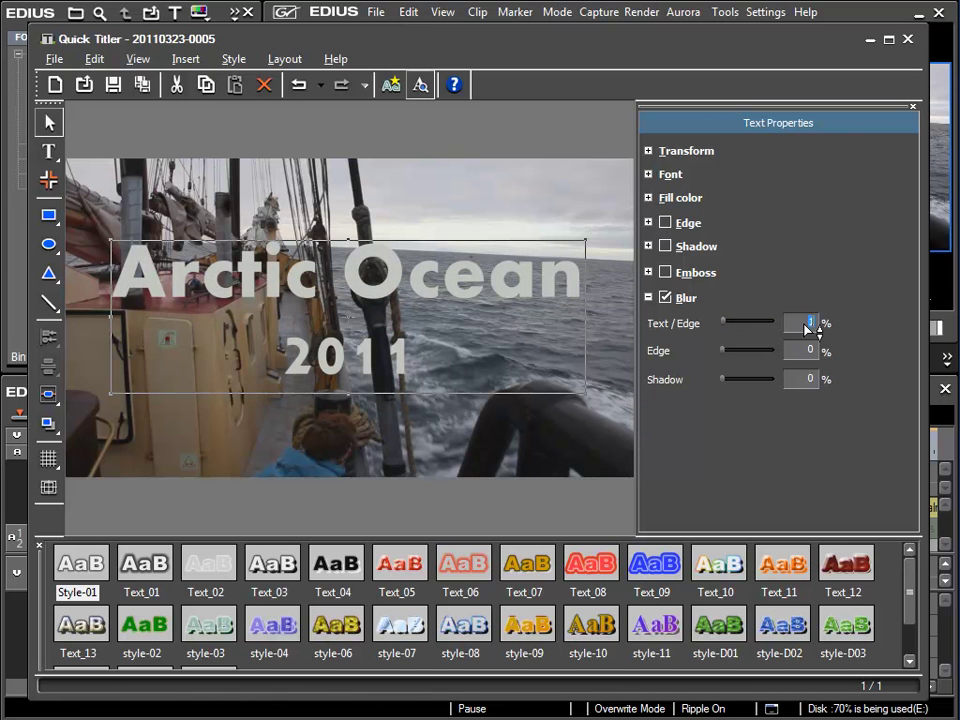
type("5")
scroll(800, 322, "down", 1)
scroll(800, 323, "up", 1)
type("1")
- Enable the title's edge and set its Edge blur to 43%
mouse_move(721, 352)
left_mouse_down()
mouse_move(752, 353)
mouse_move(723, 352)
left_mouse_up()
left_click(666, 223)
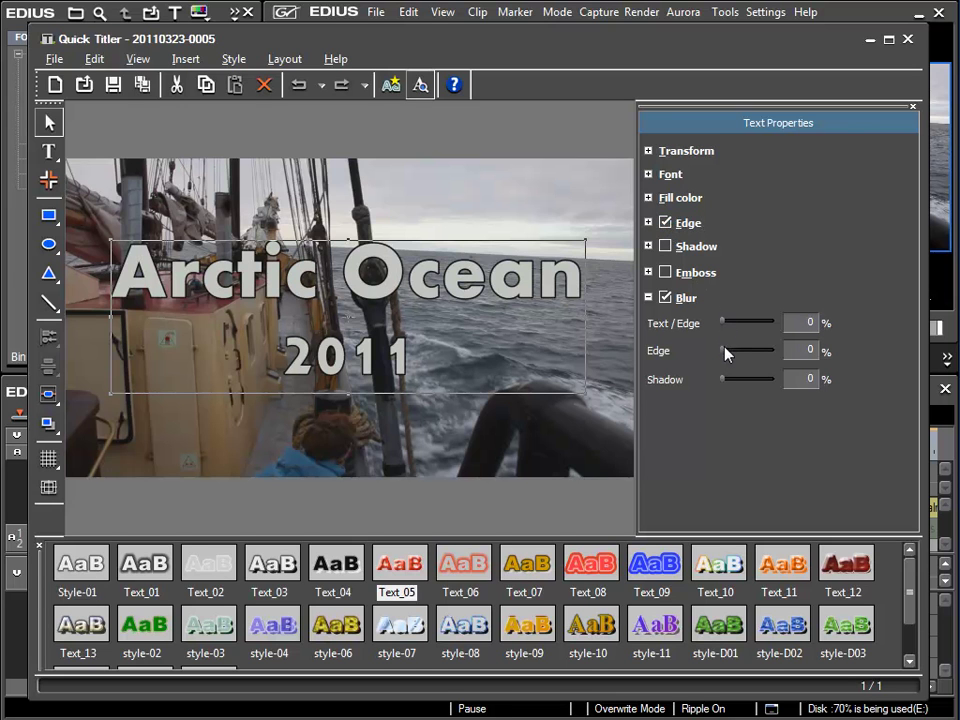
mouse_move(726, 355)
left_mouse_down()
mouse_move(761, 362)
mouse_move(744, 360)
left_mouse_up()
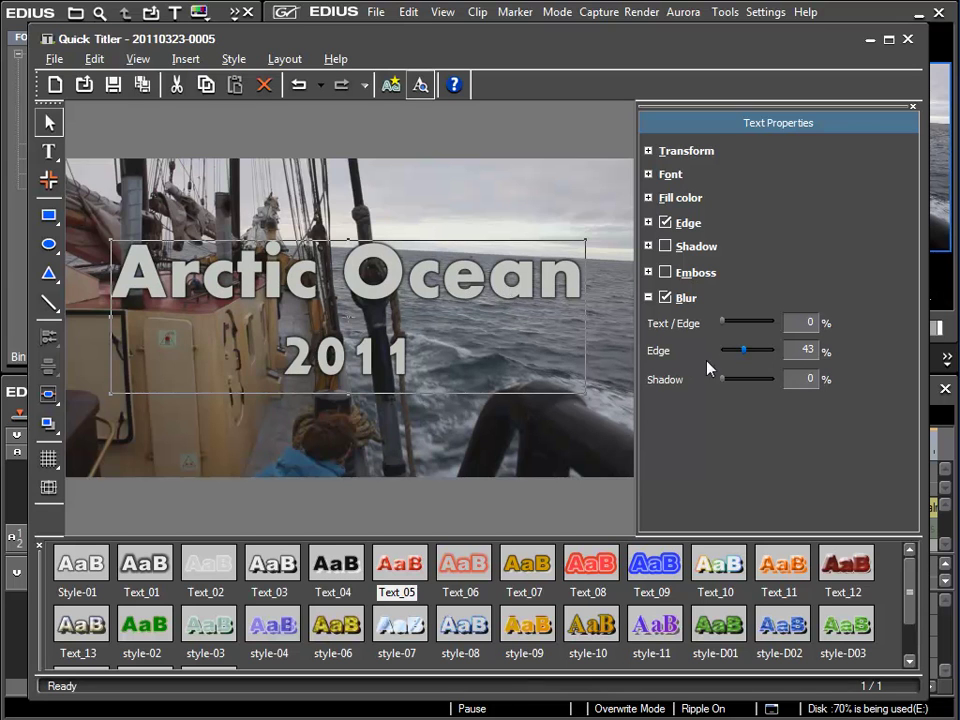
- Set the title edge's hard width to 15 and raise the Edge blur to 70%
left_click(648, 222)
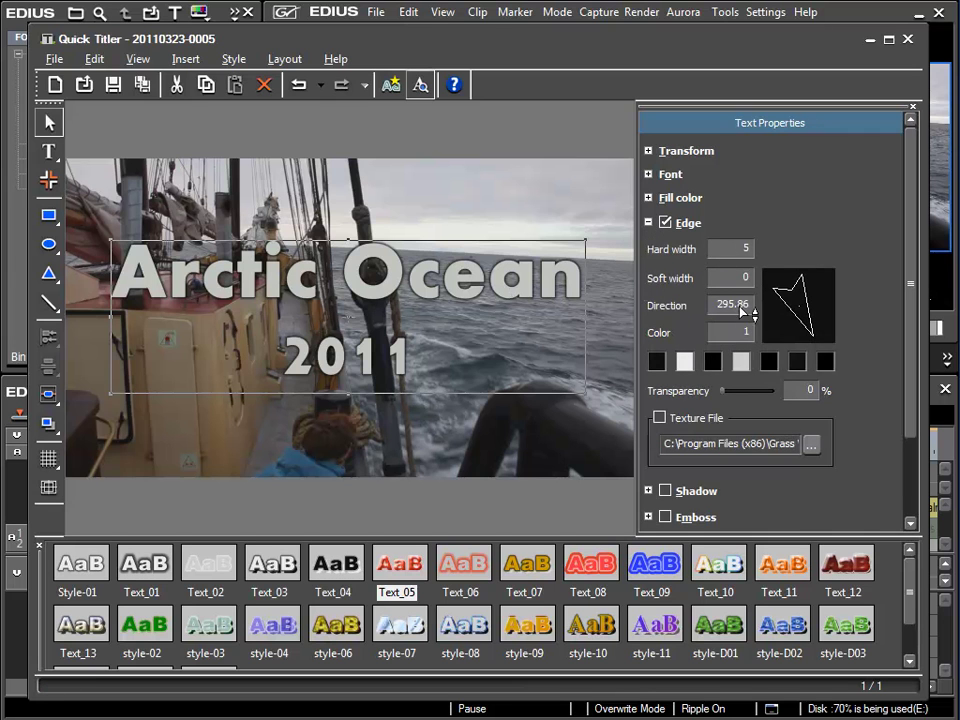
left_click(648, 222)
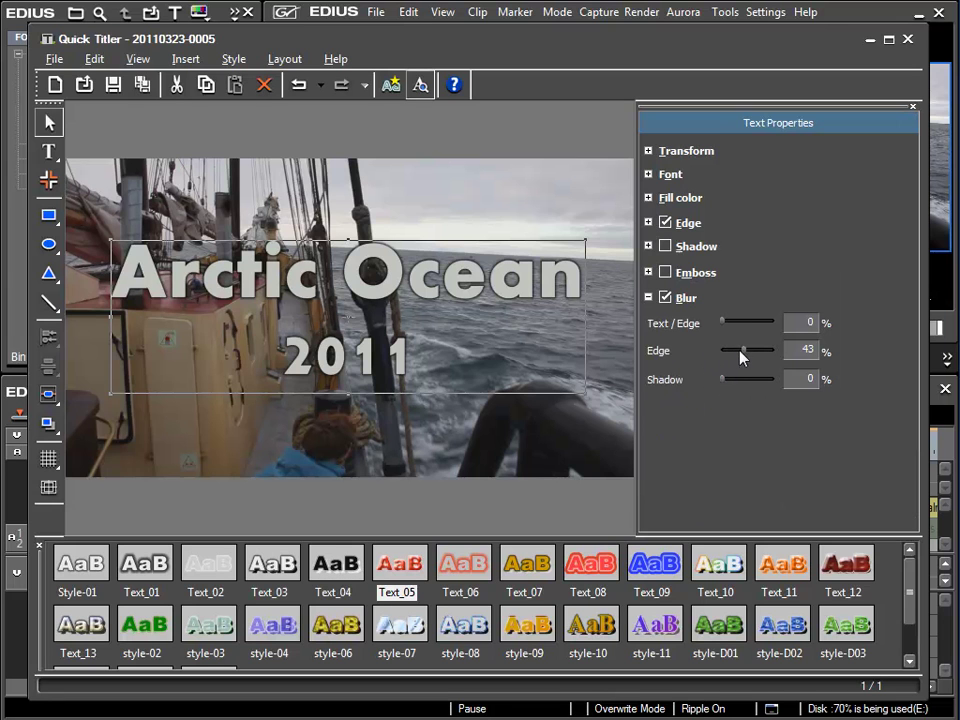
left_click(648, 222)
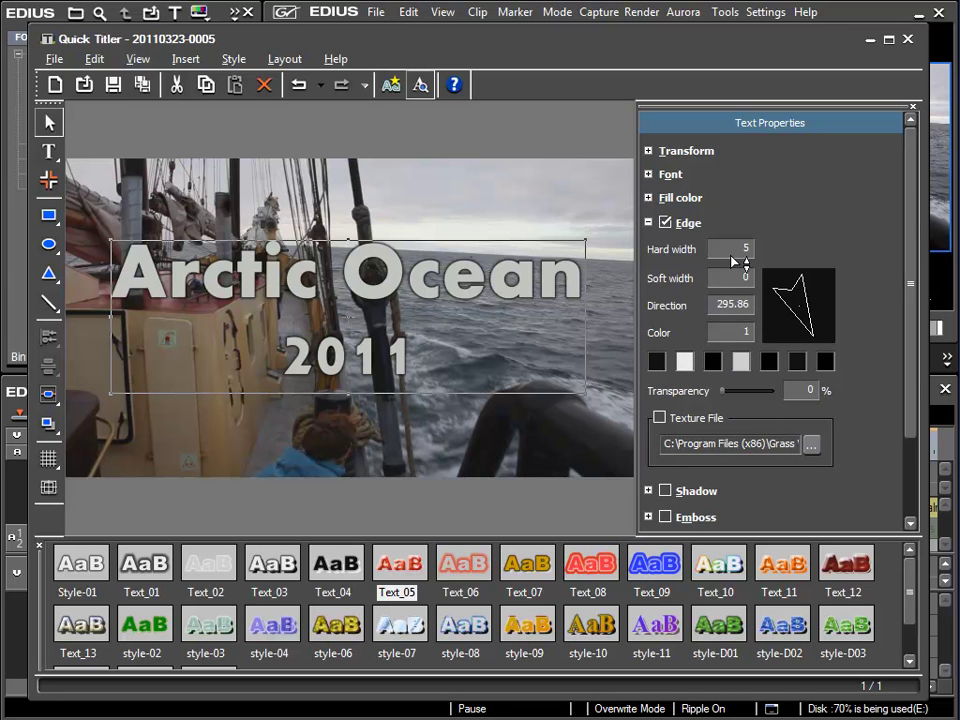
mouse_move(739, 253)
left_mouse_down()
mouse_move(754, 266)
mouse_move(750, 253)
mouse_move(716, 251)
mouse_move(743, 251)
left_mouse_up()
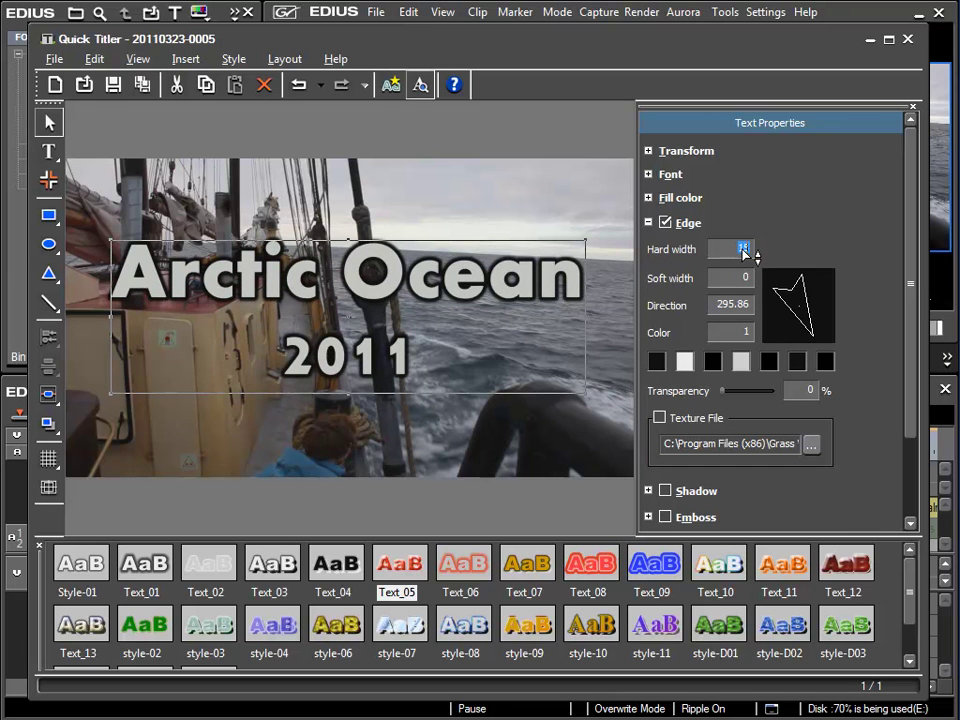
left_click(649, 223)
left_click_drag(742, 349, 757, 361)
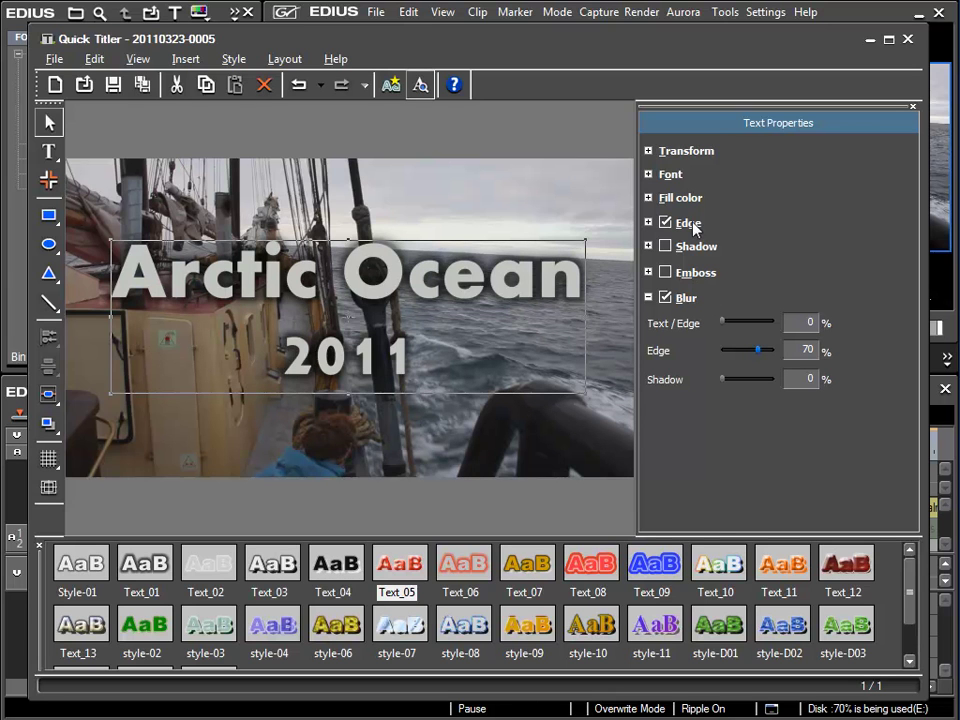
- Swap the title's edge for its shadow and set the shadow's soft width to 0
left_click(665, 222)
left_click(666, 246)
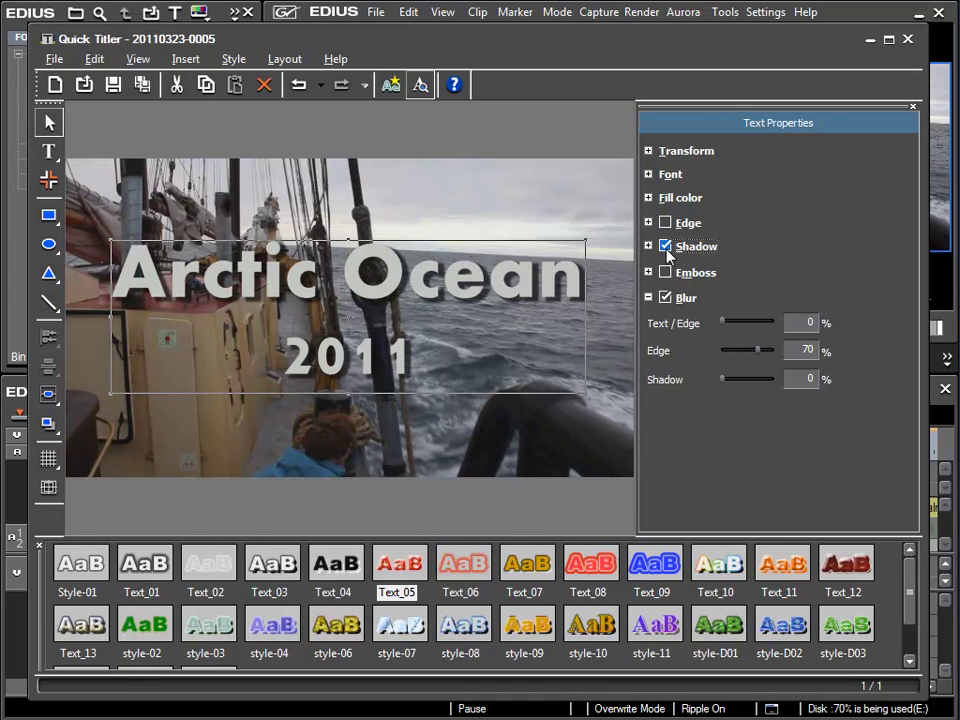
left_click(648, 246)
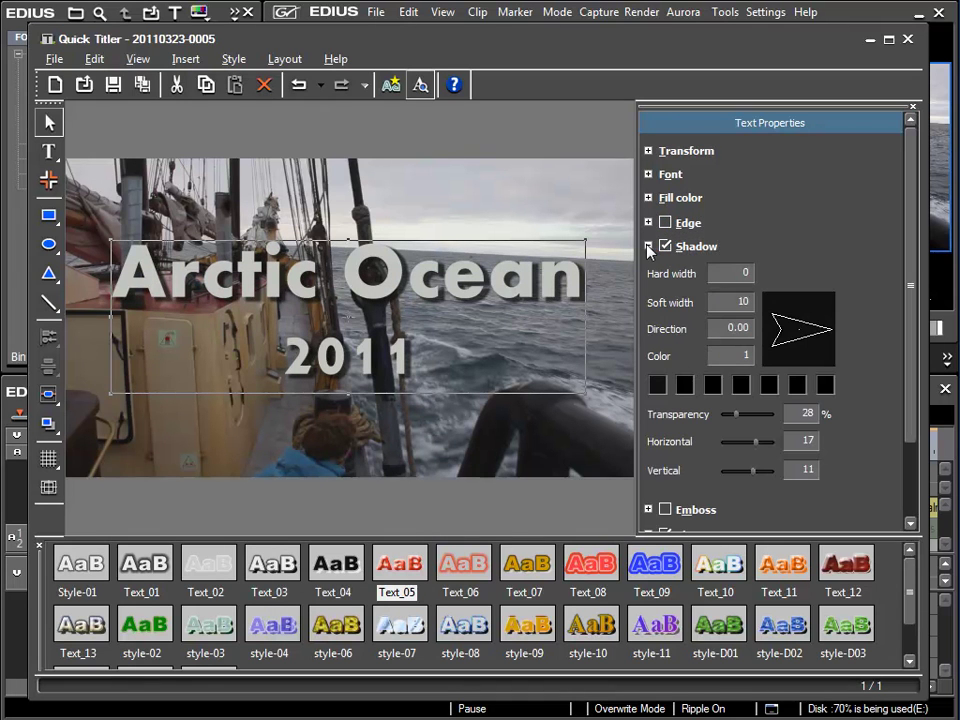
left_click(740, 305)
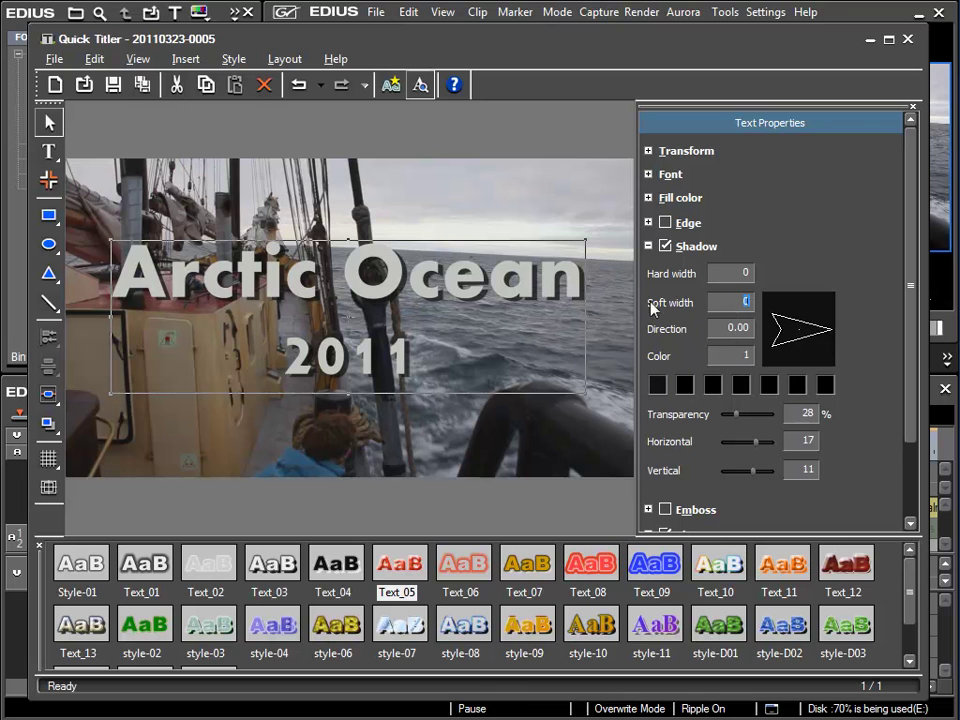
- Set the shadow's horizontal and vertical offsets to 20 and the Shadow blur to 67%
left_click_drag(802, 440, 803, 445)
scroll(799, 446, "up", 1)
left_click(799, 475)
scroll(799, 475, "up", 5)
scroll(800, 475, "up", 4)
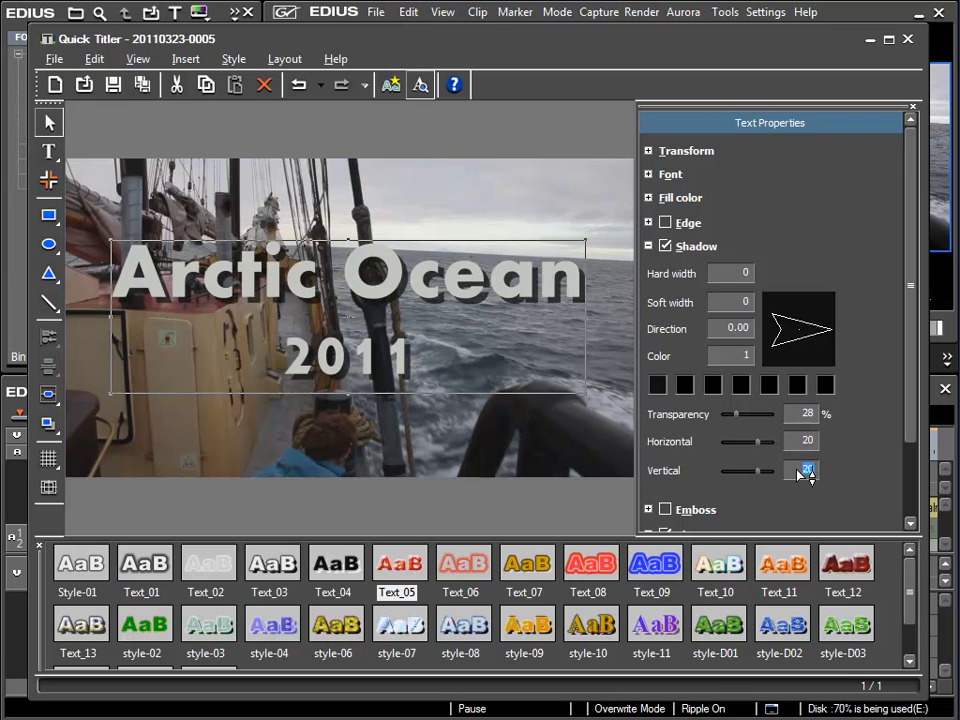
left_click(649, 248)
left_click(649, 248)
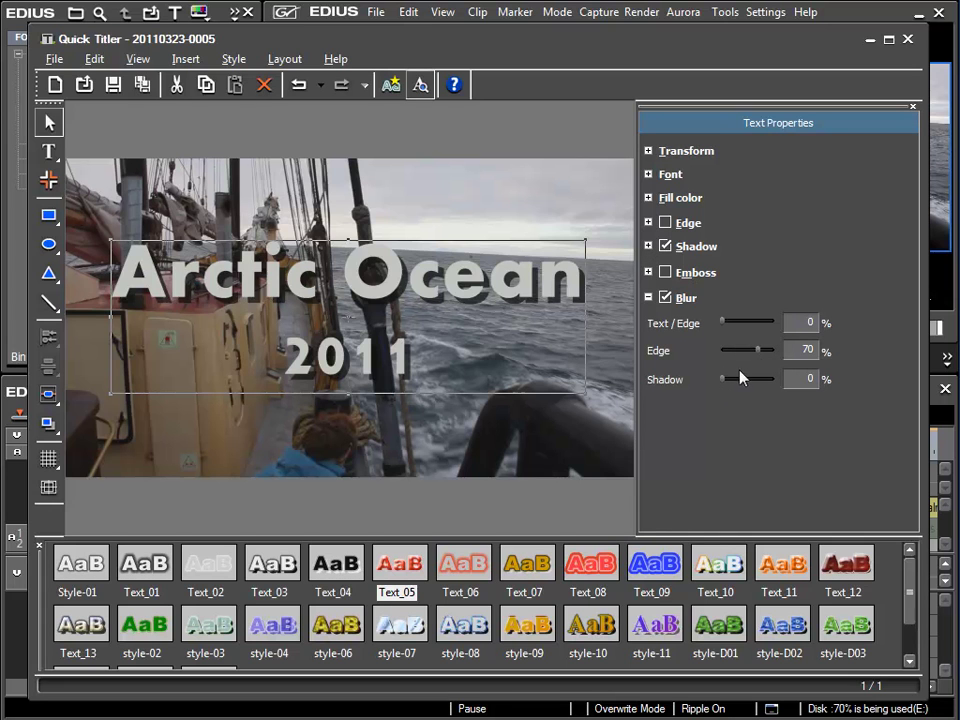
left_click_drag(725, 379, 756, 381)
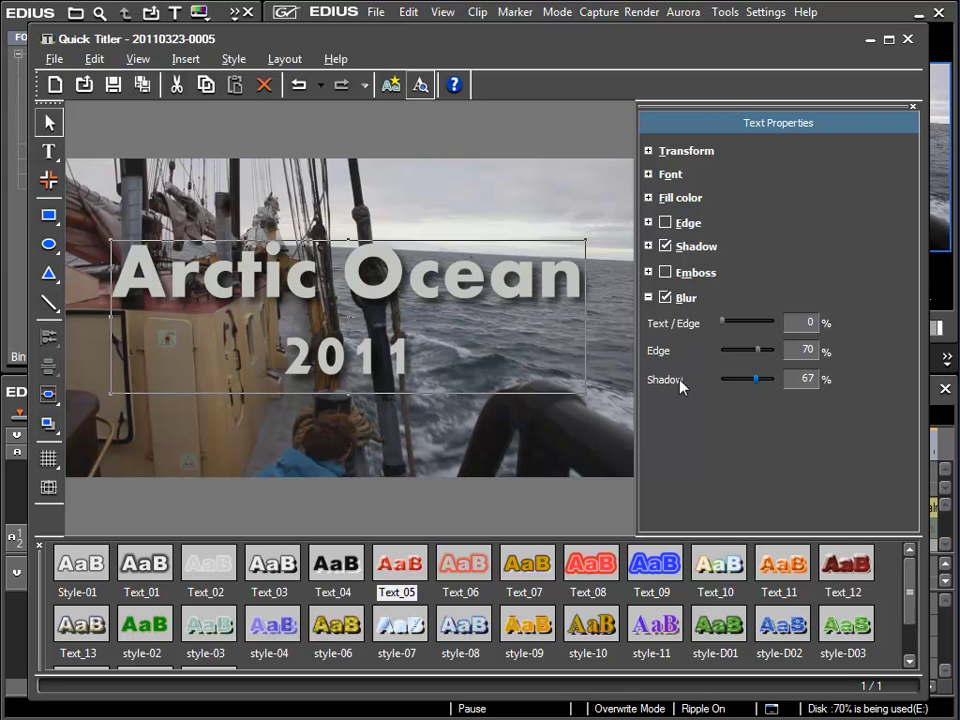
- Enable the title's edge again with a hard width of 5 and the Edge blur at 0%
left_click(666, 223)
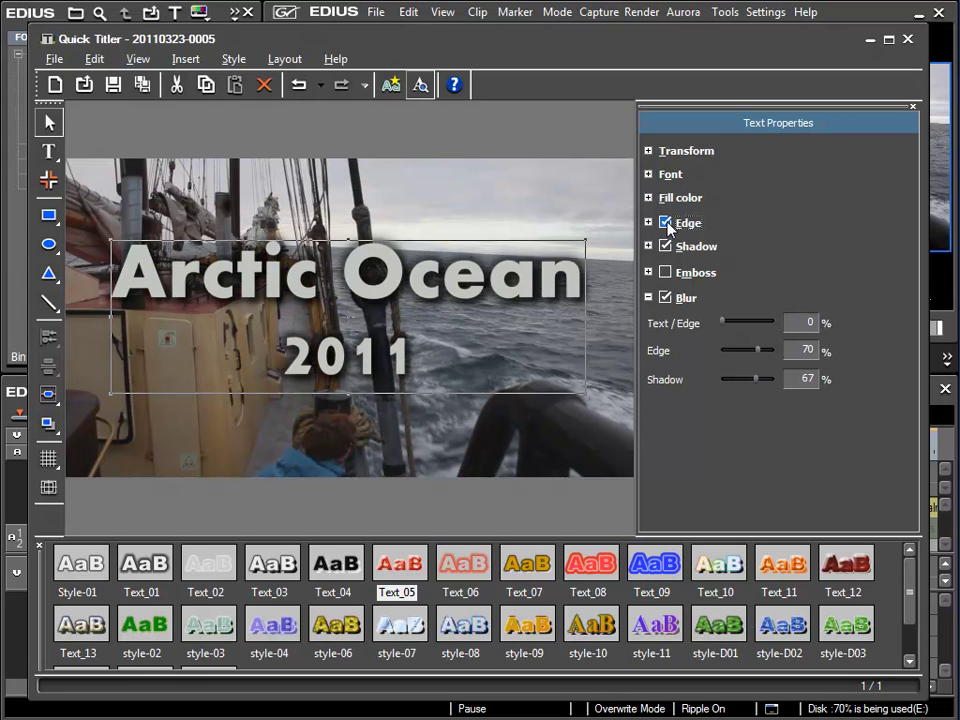
left_click_drag(760, 362, 707, 356)
left_click(648, 223)
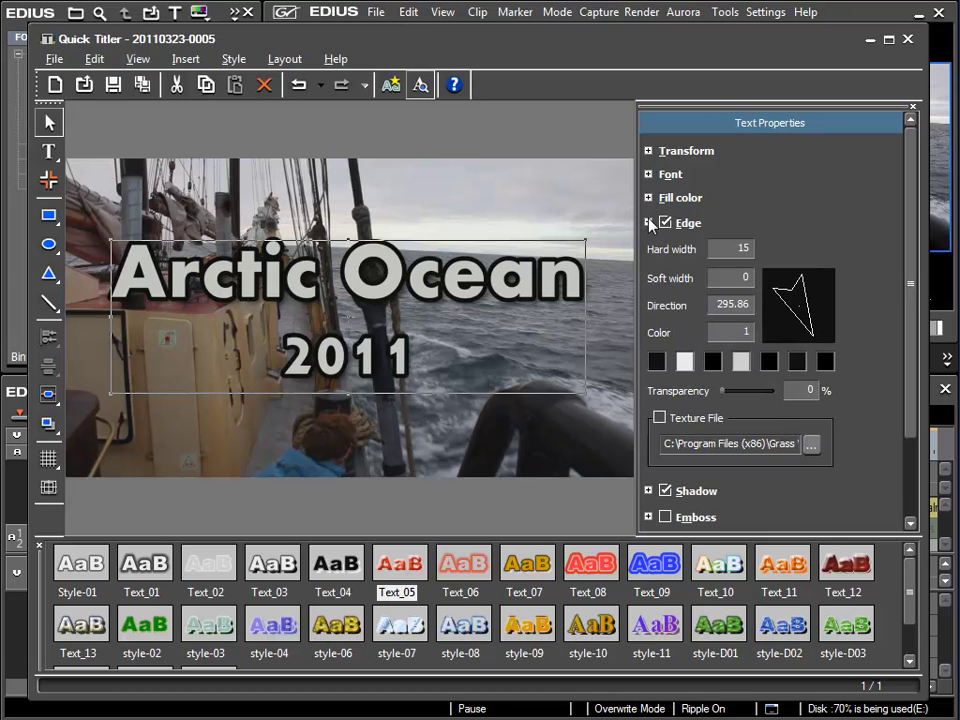
left_click_drag(740, 250, 740, 250)
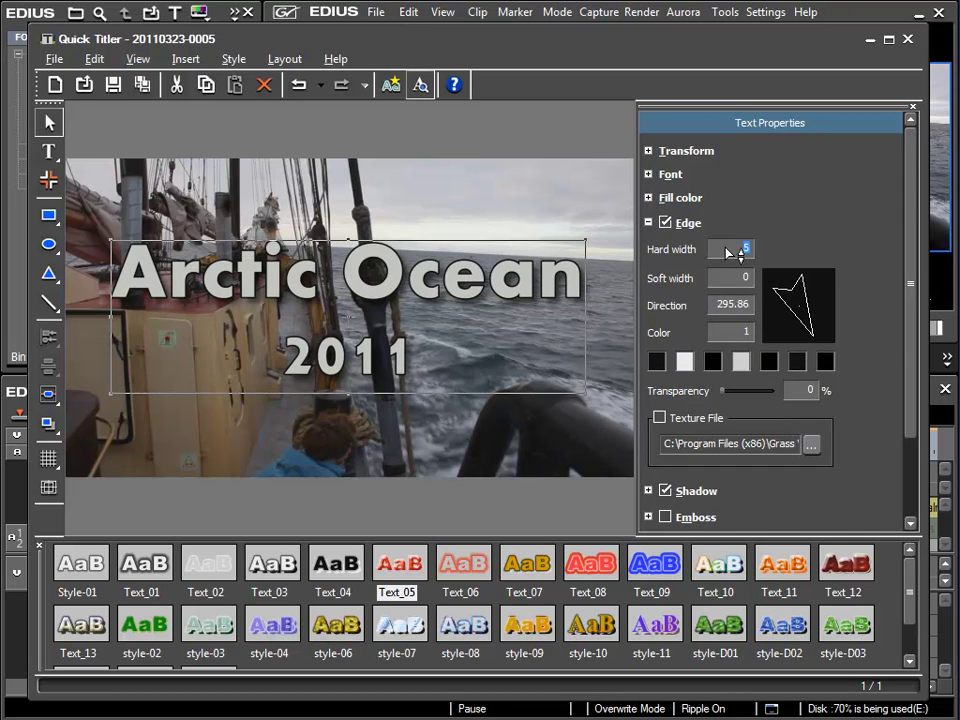
left_click(648, 223)
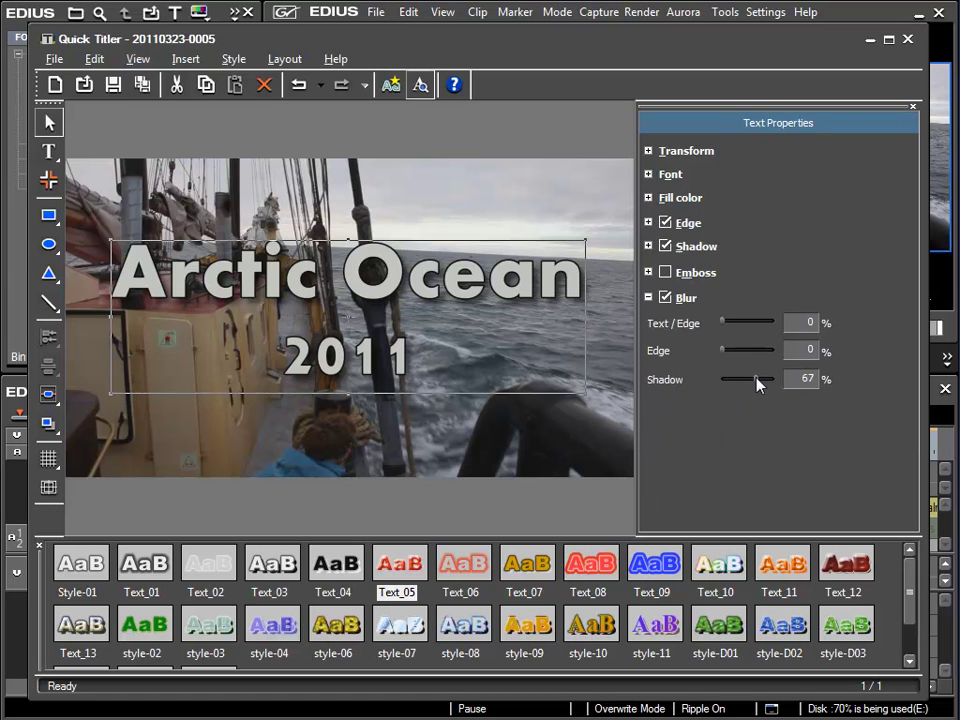
- Set the Shadow blur to 50% and fine-tune the shadow's hard width and transparency
left_click_drag(757, 384, 750, 384)
left_click(648, 246)
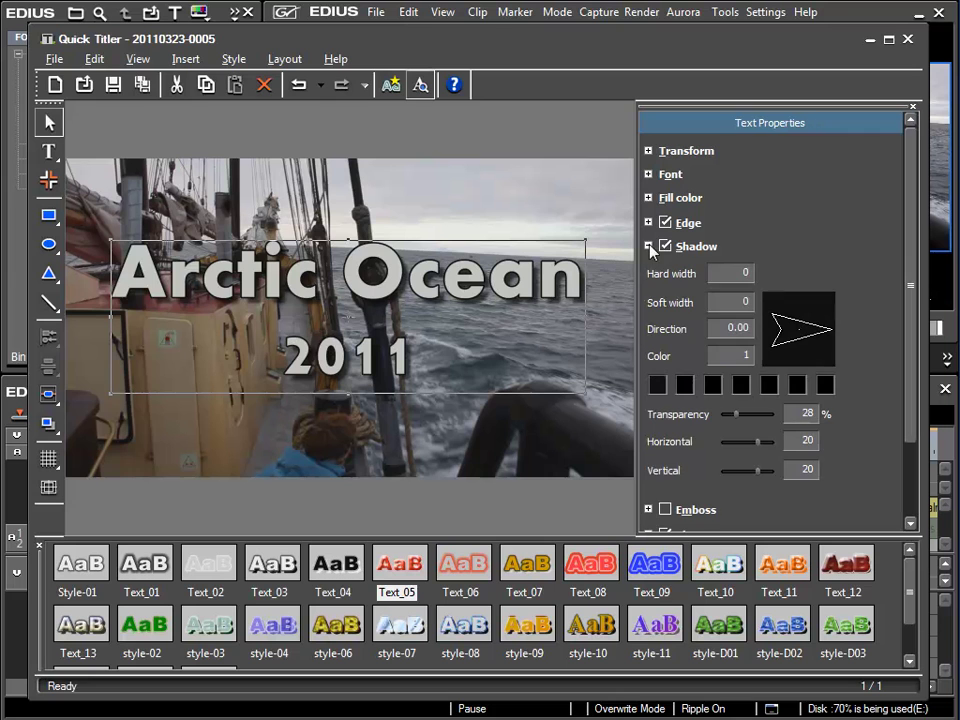
left_click(741, 280)
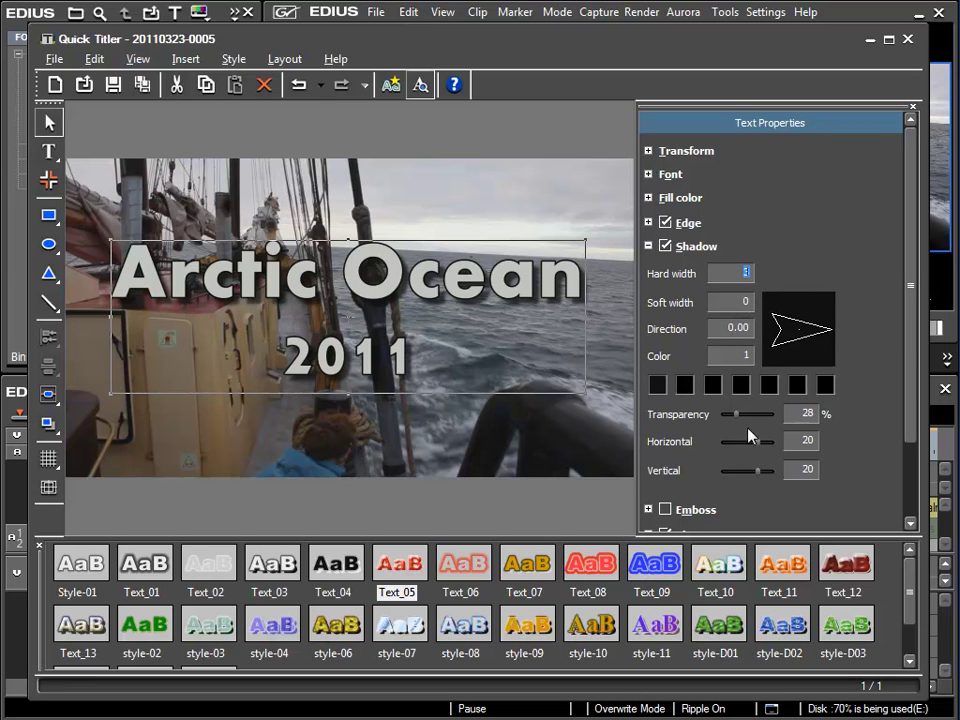
left_click_drag(739, 418, 739, 422)
left_click(648, 246)
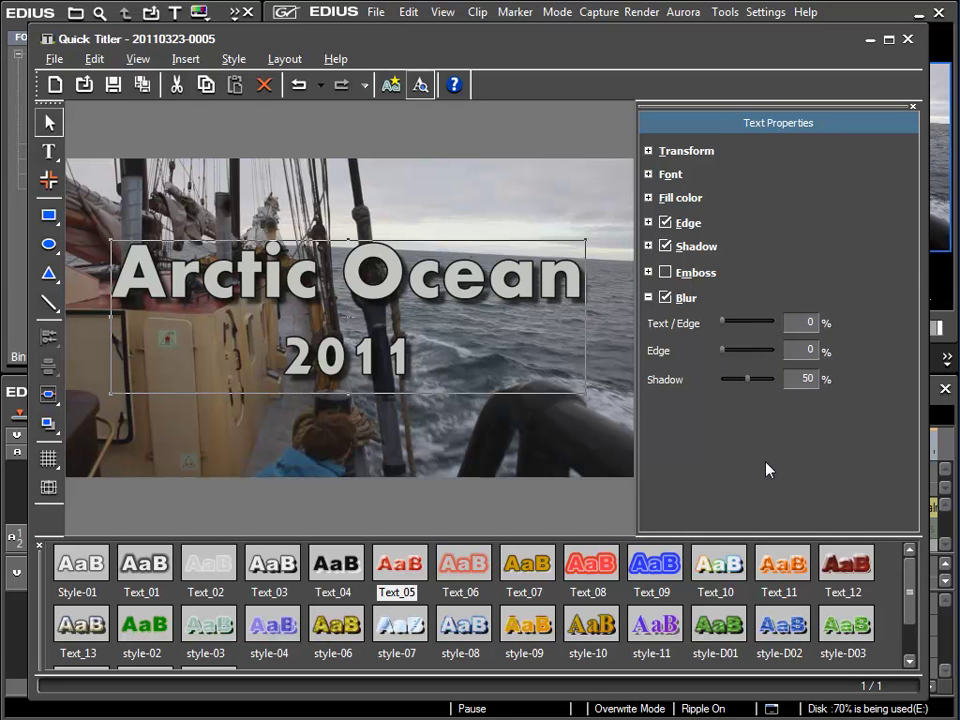